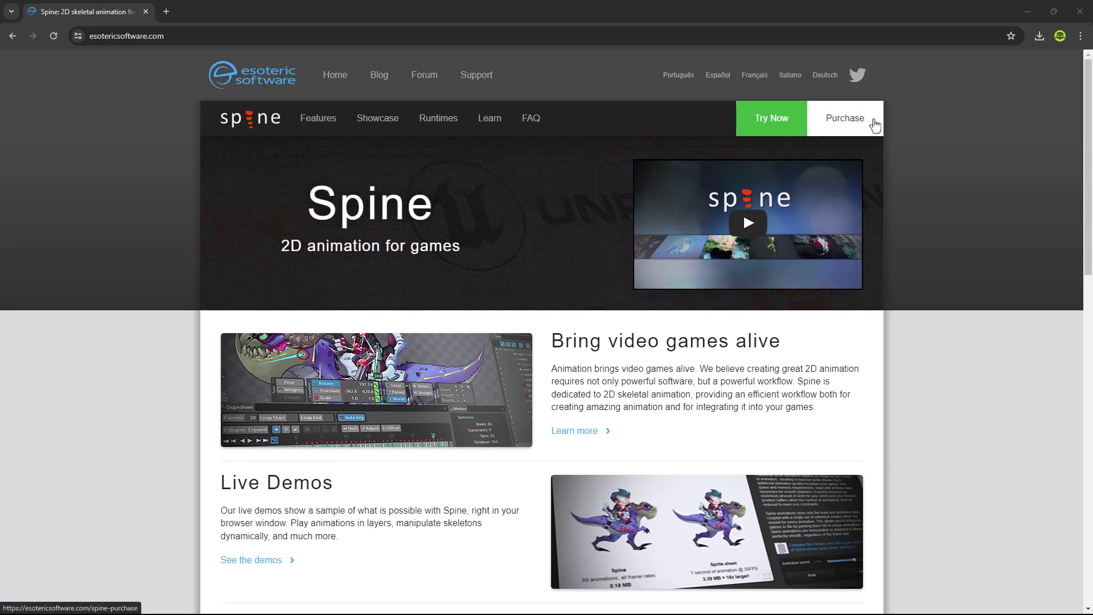
Open the Spine Purchase page and review the Trial/Essential/Professional comparison, Enterprise and Education sections
left_click(875, 125)
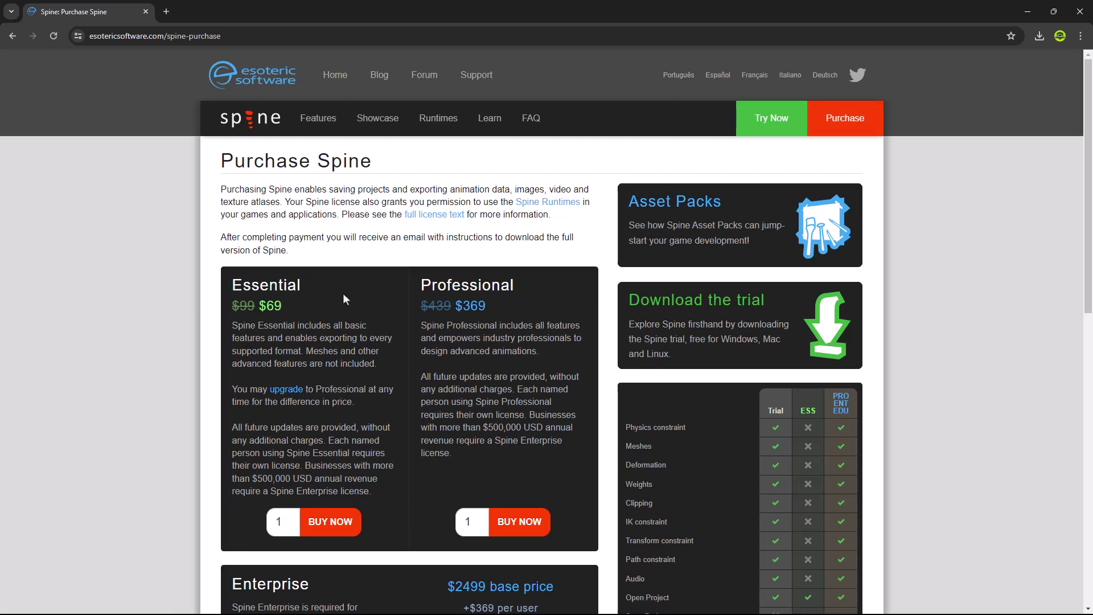
scroll(517, 415, "down", 5)
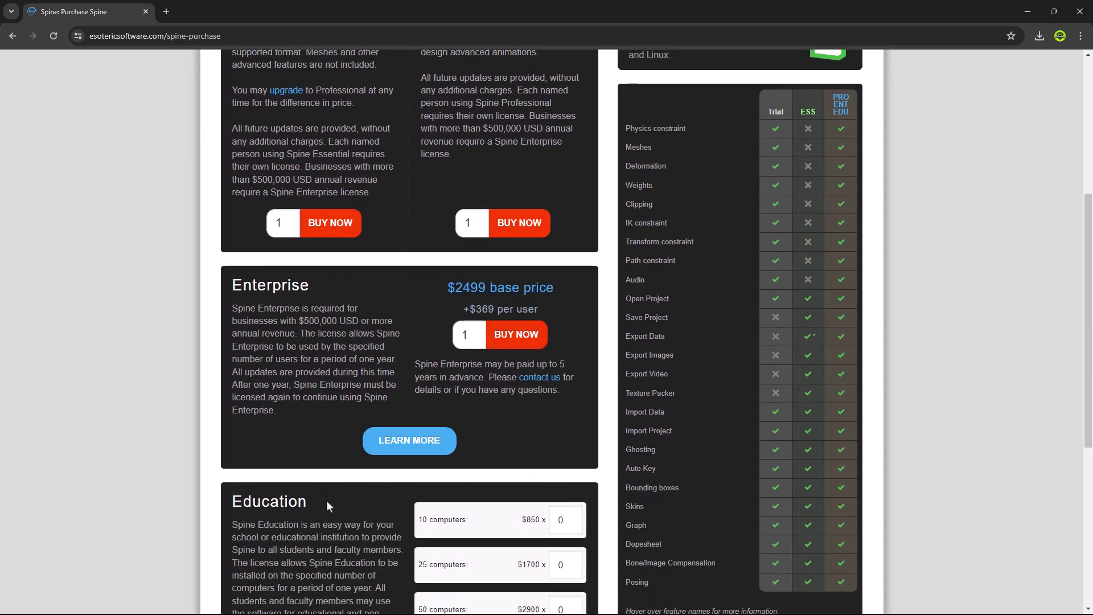
scroll(315, 480, "up", 5)
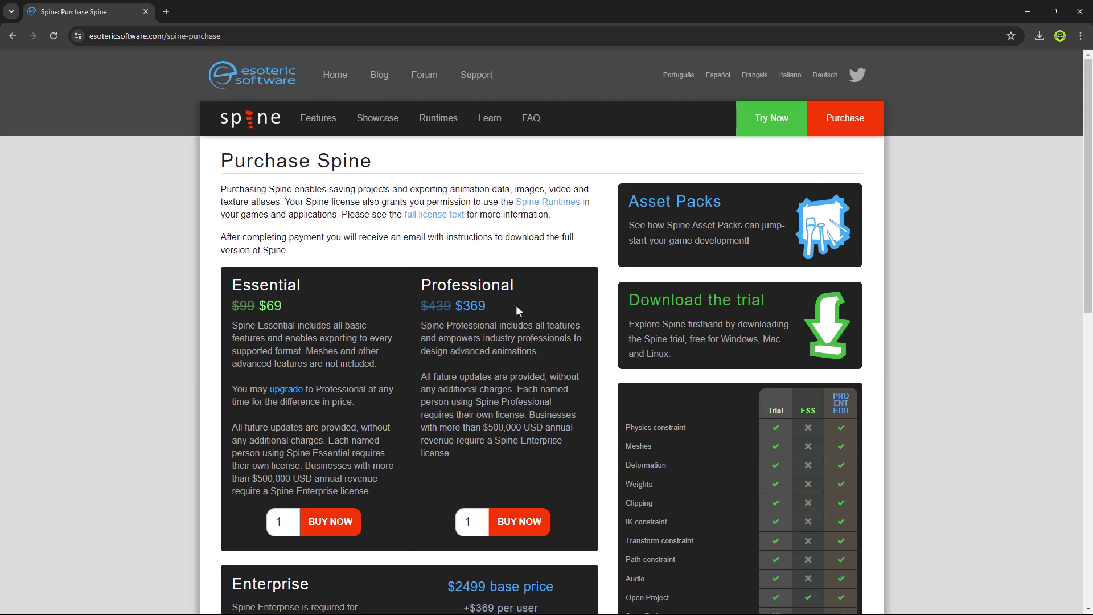
scroll(882, 387, "down", 2)
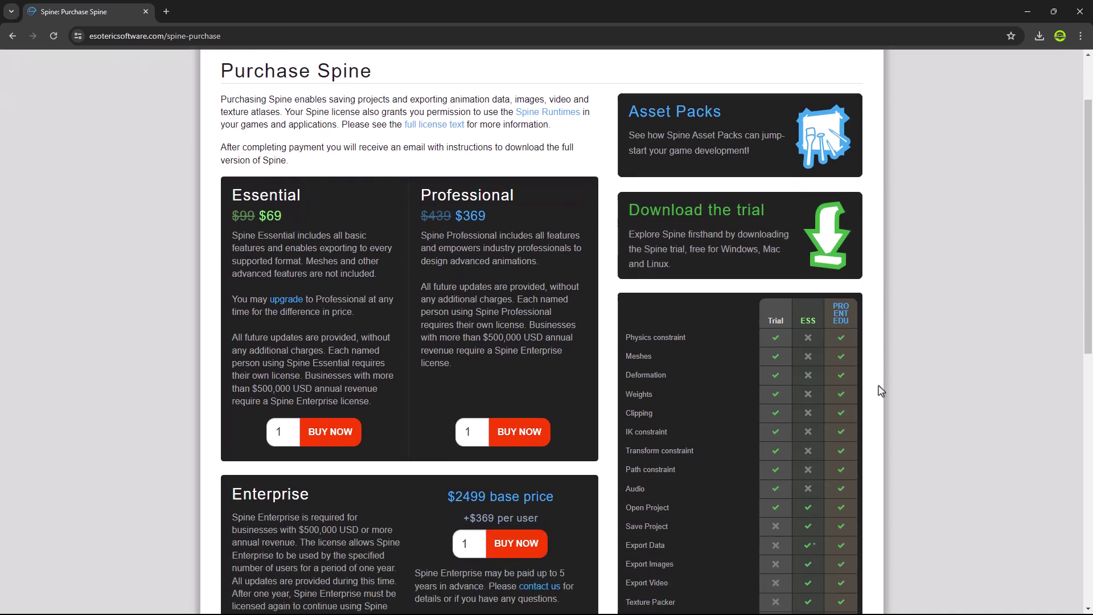
scroll(880, 410, "down", 1)
scroll(878, 415, "down", 2)
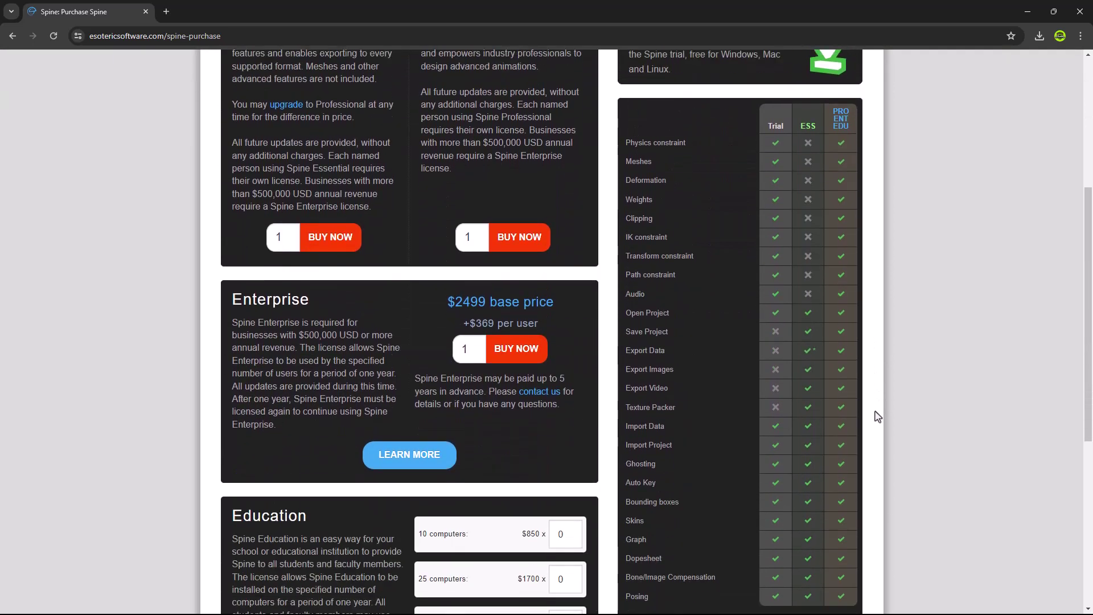
scroll(877, 416, "down", 1)
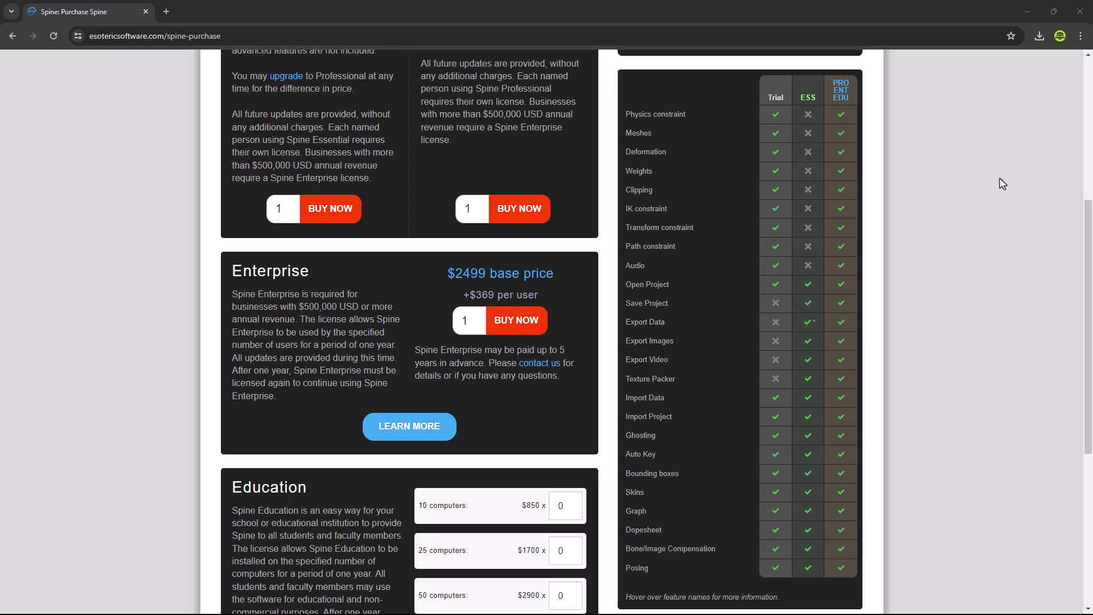
scroll(1003, 183, "up", 4)
scroll(996, 196, "up", 2)
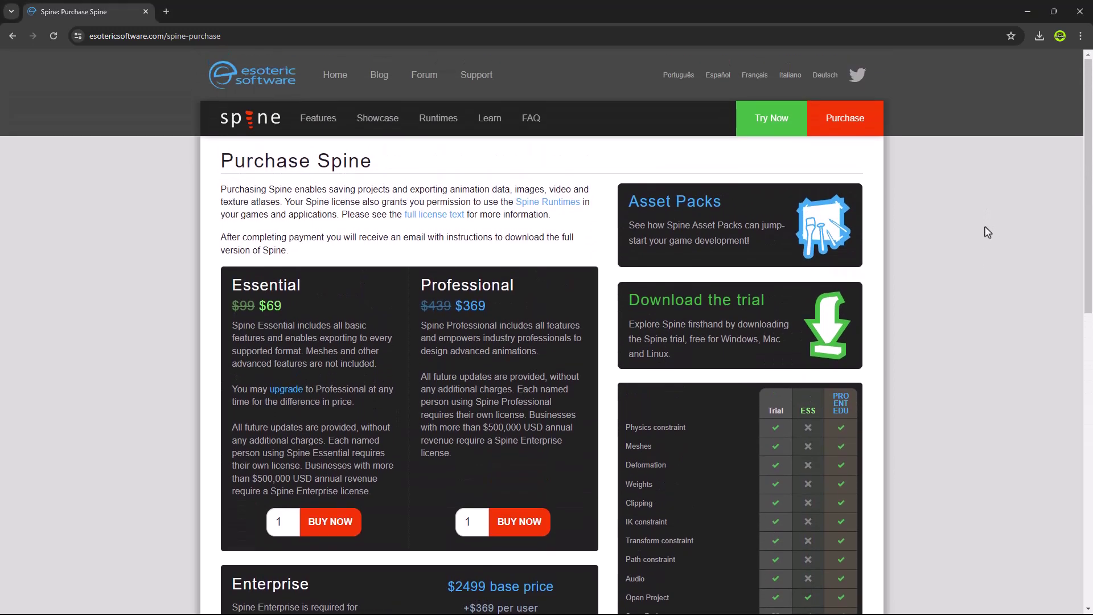
Download the Windows SpineTrialSetup.exe (59.7 MB) from the trial page and run it
left_click(770, 131)
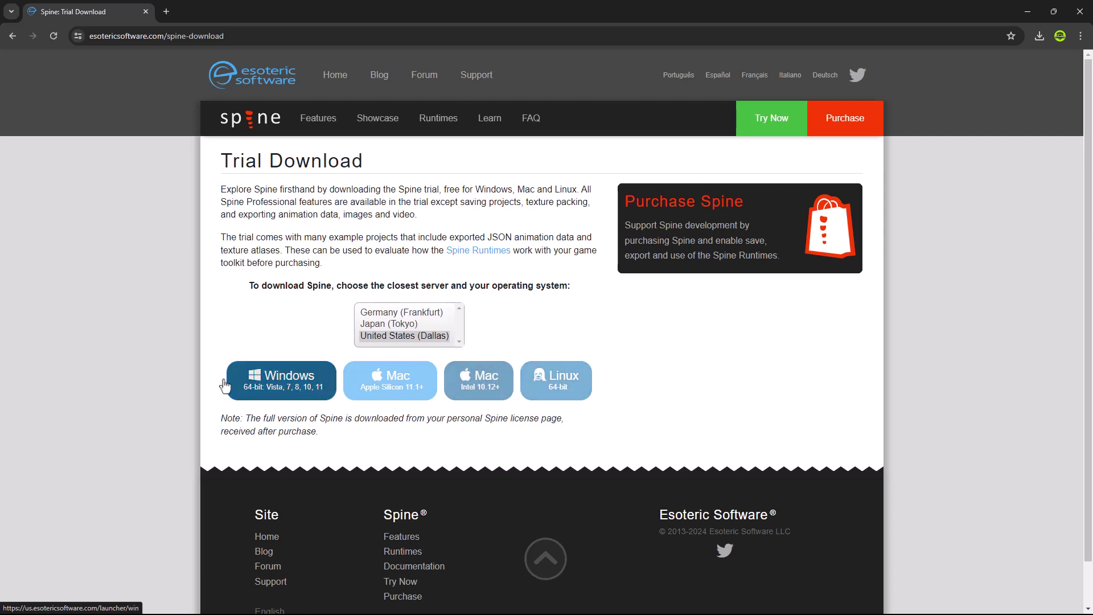
left_click(290, 387)
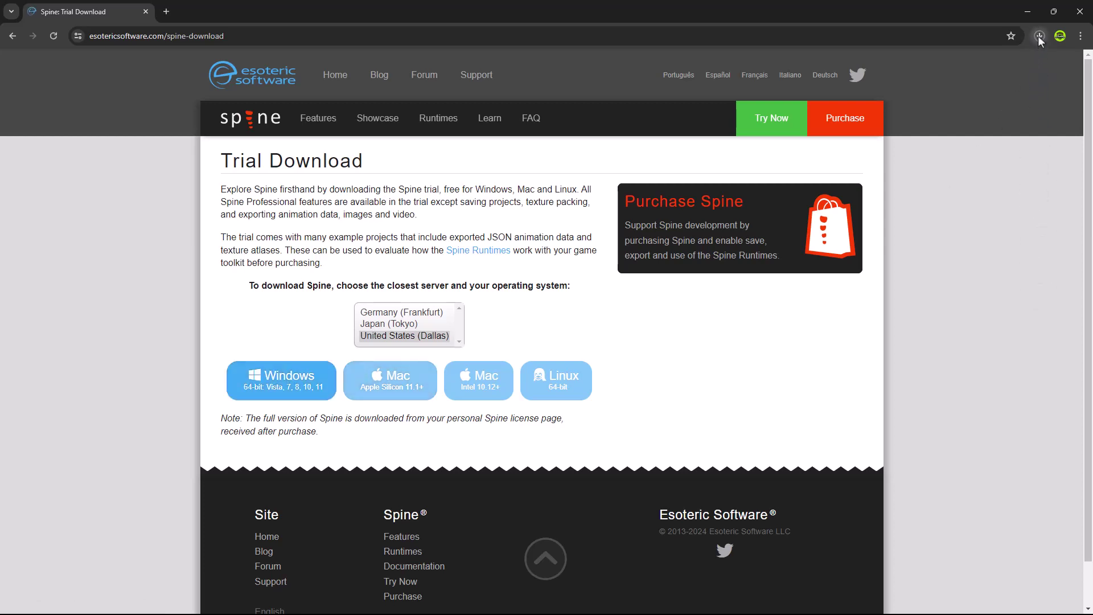
left_click(1037, 35)
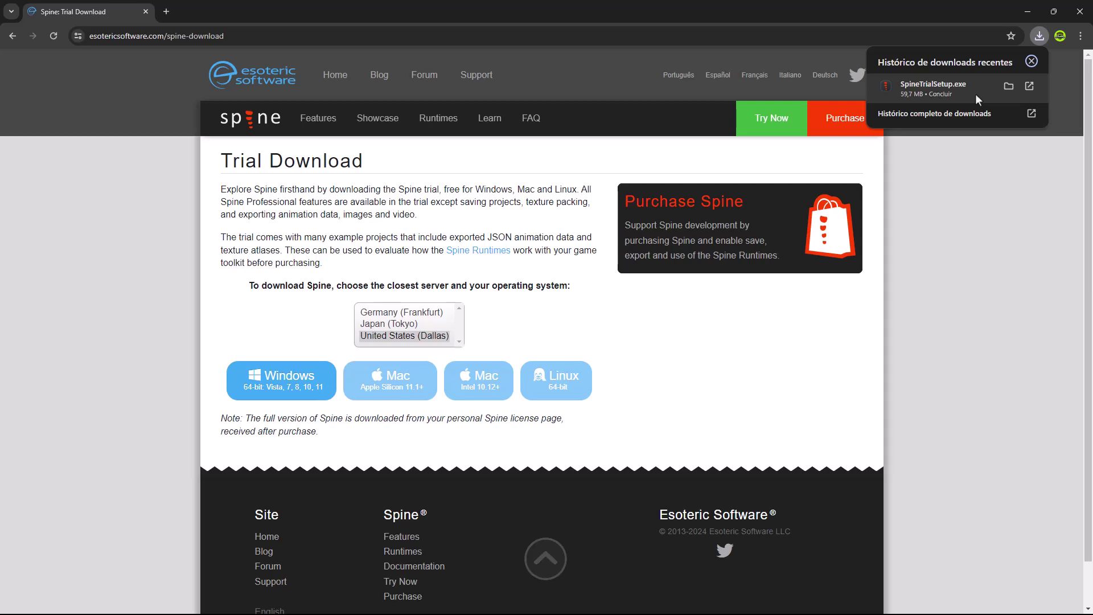
left_click(920, 90)
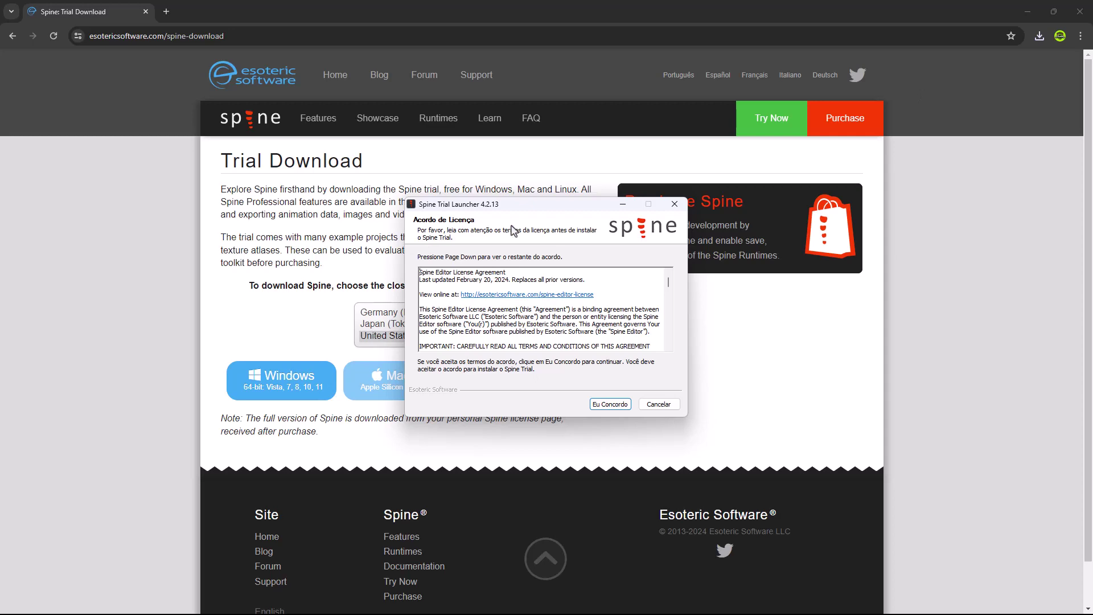
Minimise Chrome, scroll the Spine Trial Launcher 4.2.13 license and accept it with Eu Concordo
left_click(1032, 8)
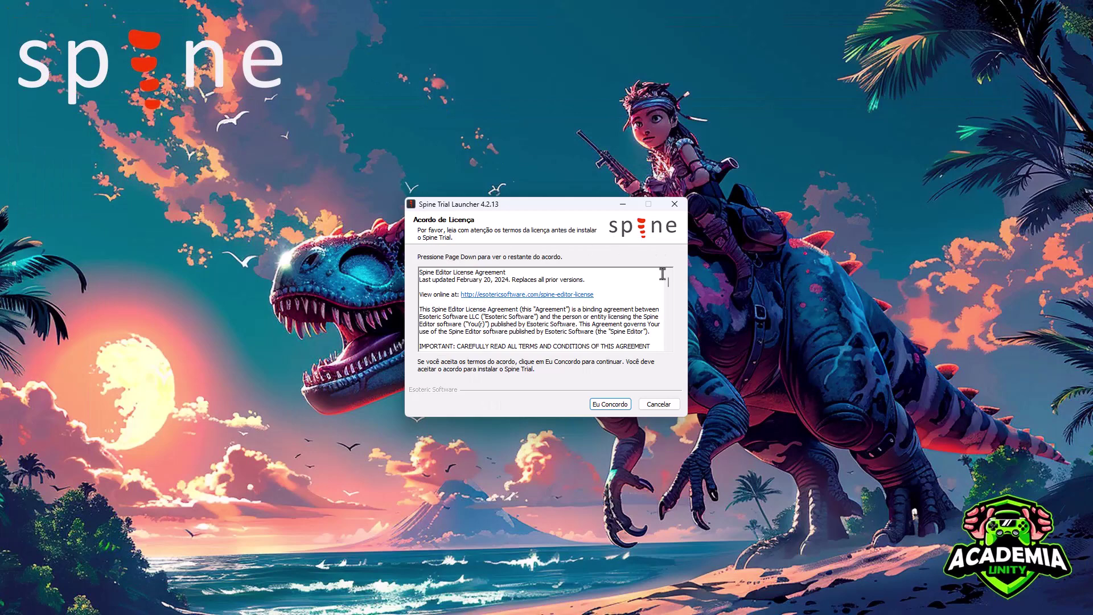
left_click_drag(668, 282, 669, 339)
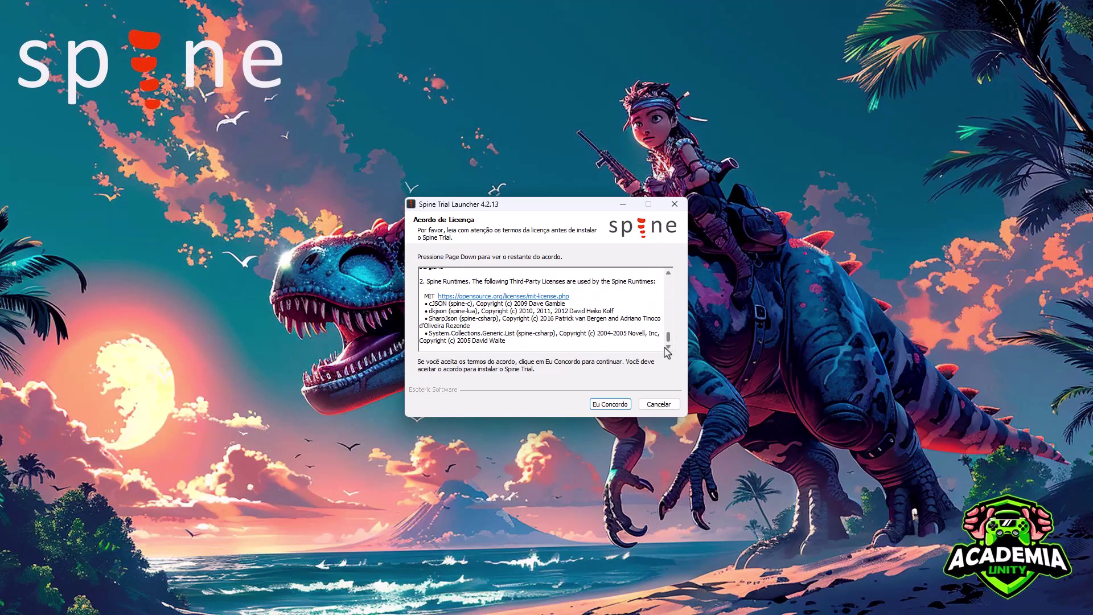
left_click(610, 404)
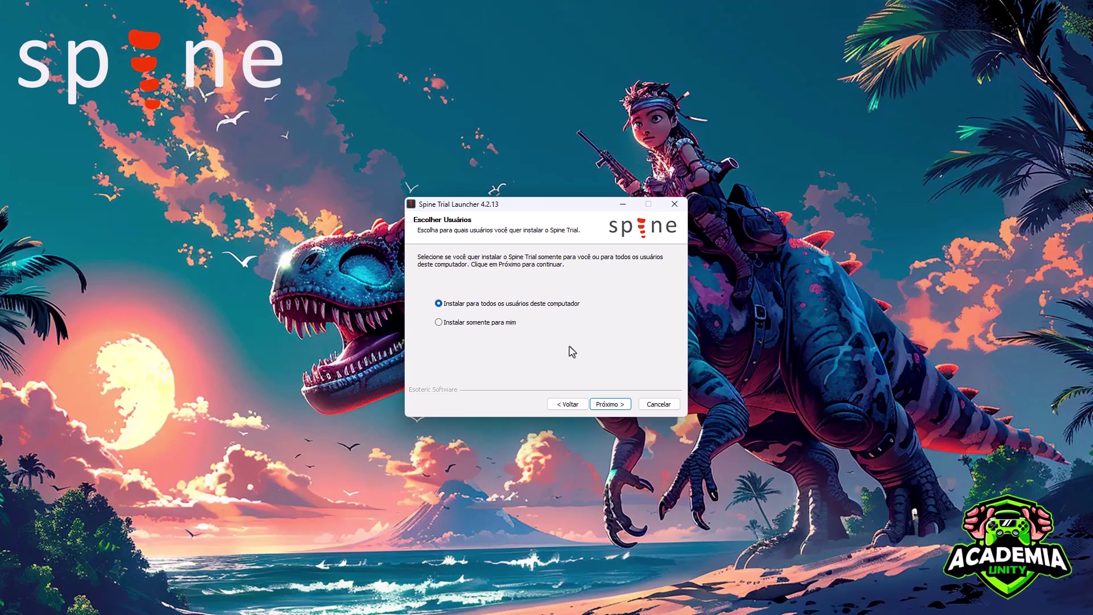
Install for all users and add Desktop shortcuts alongside the Start Menu shortcuts
left_click(486, 323)
left_click(491, 305)
left_click(616, 405)
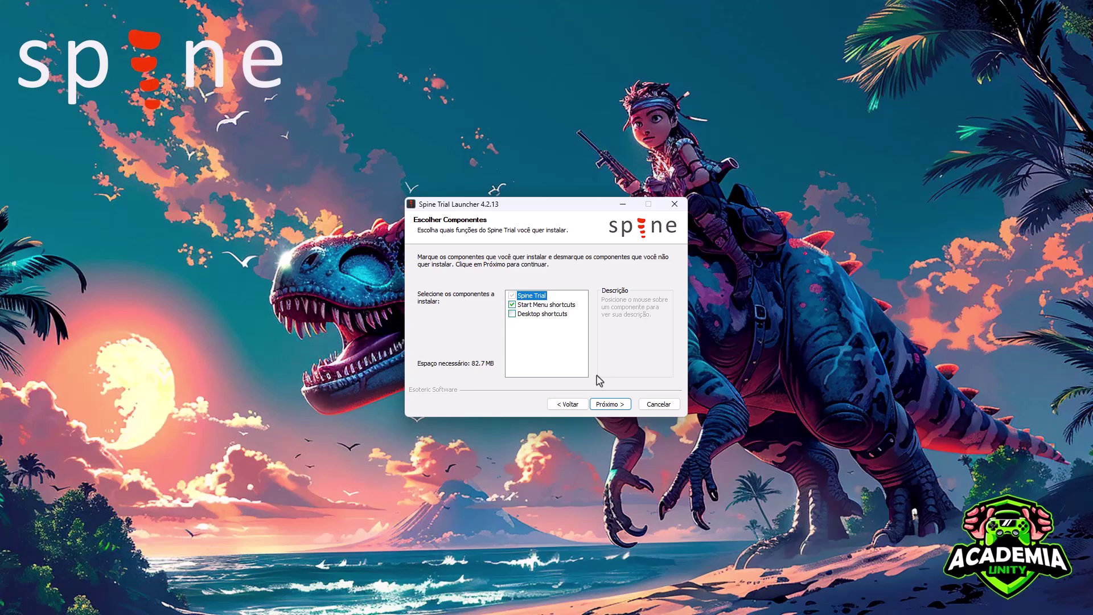
left_click(512, 314)
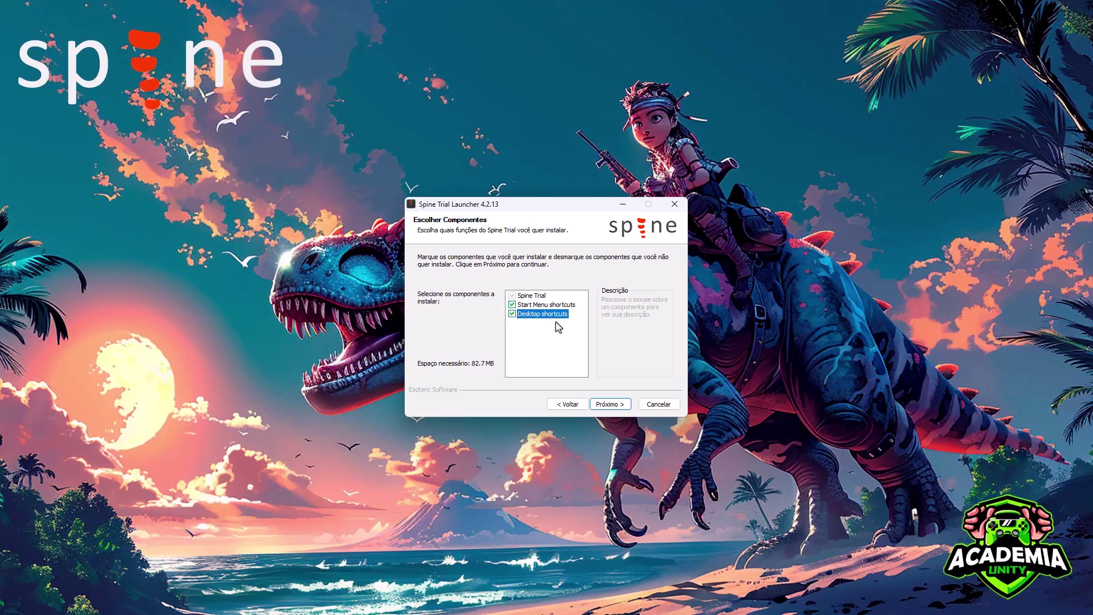
left_click(610, 405)
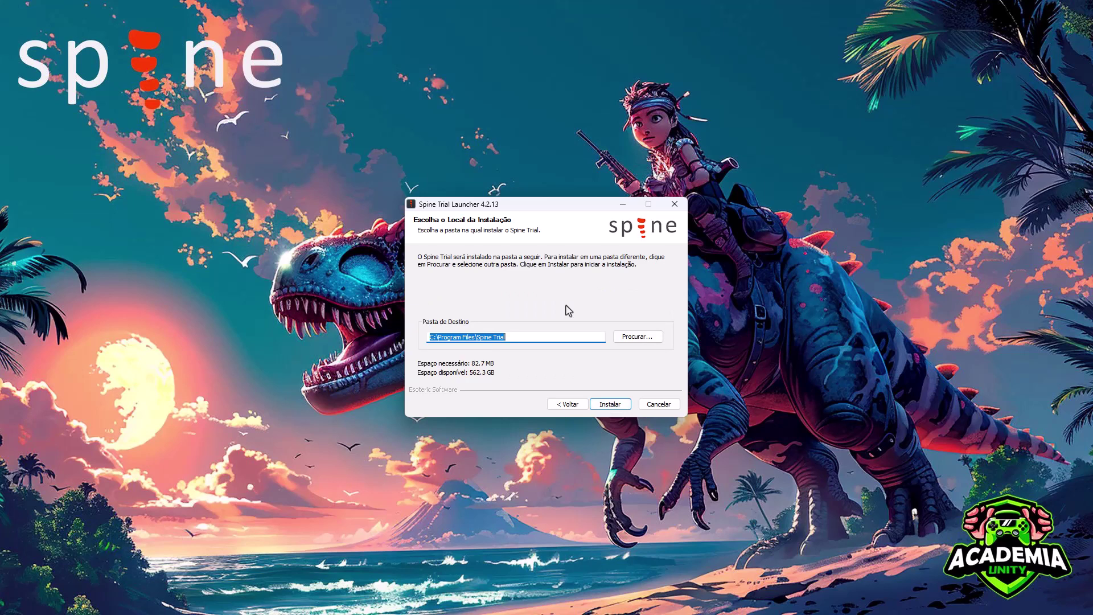
Install Spine Trial into C:\Program Files\Spine Trial and finish with 'Executar o Spine Trial' ticked
left_click(610, 405)
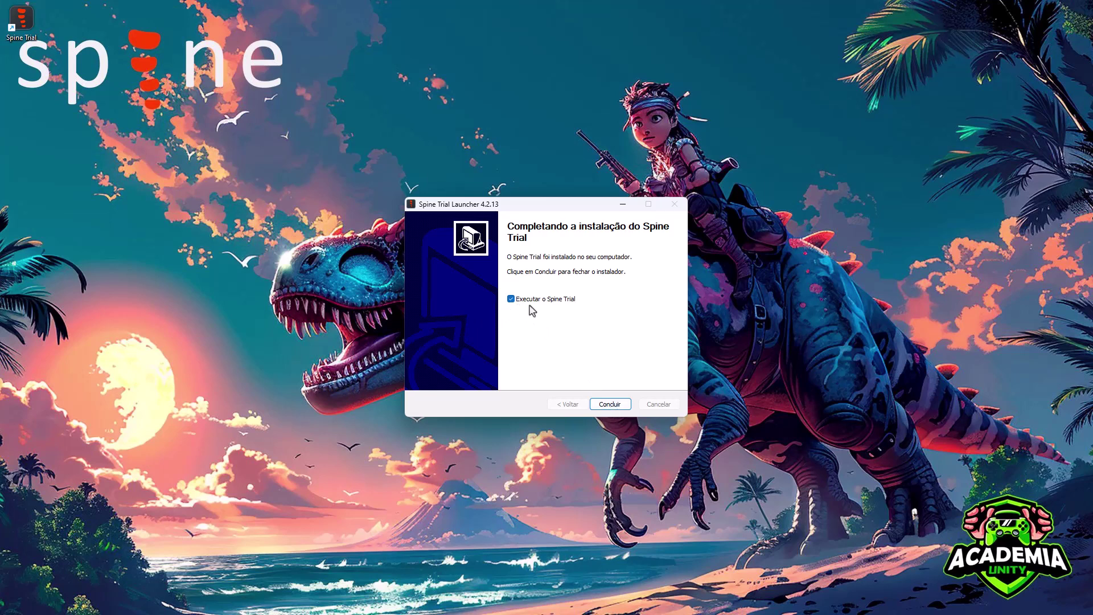
left_click(613, 404)
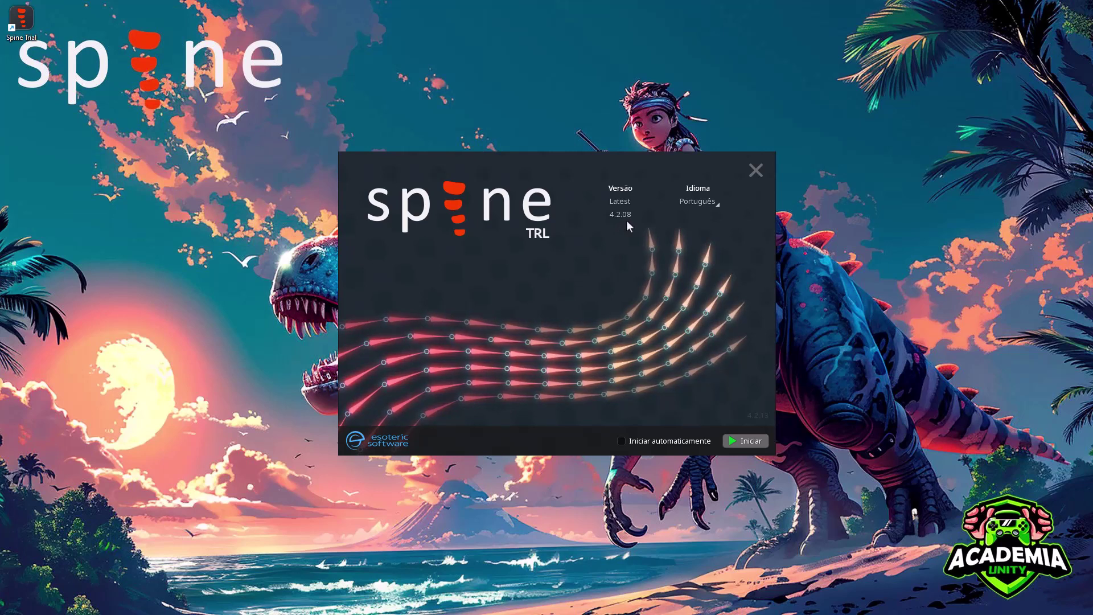
Keep Português as the interface language and start Spine Trial 4.2.08 from the launcher
left_click(715, 210)
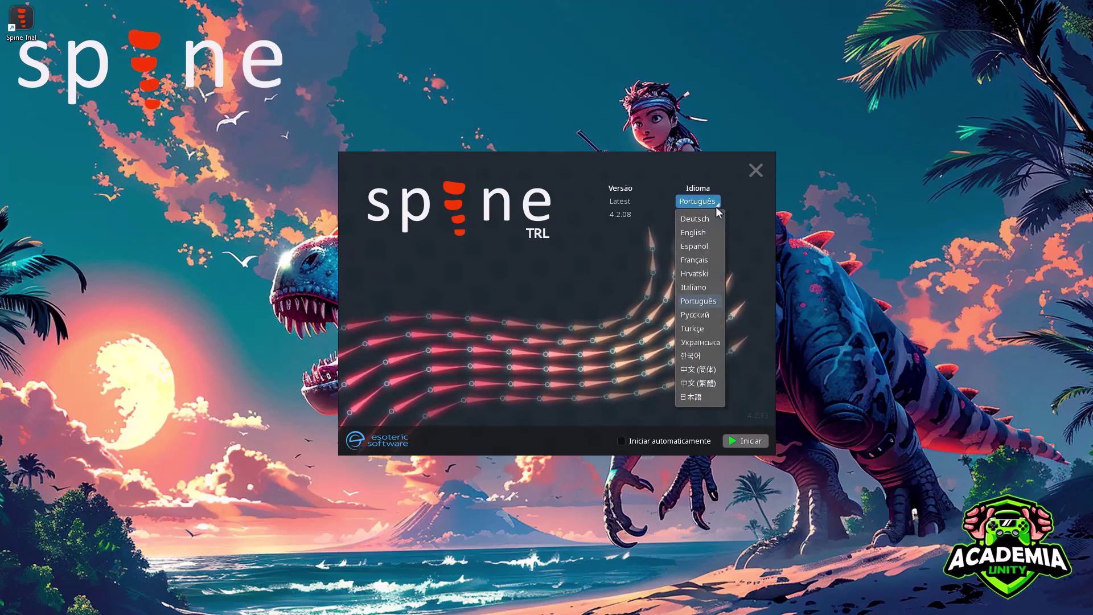
left_click(705, 298)
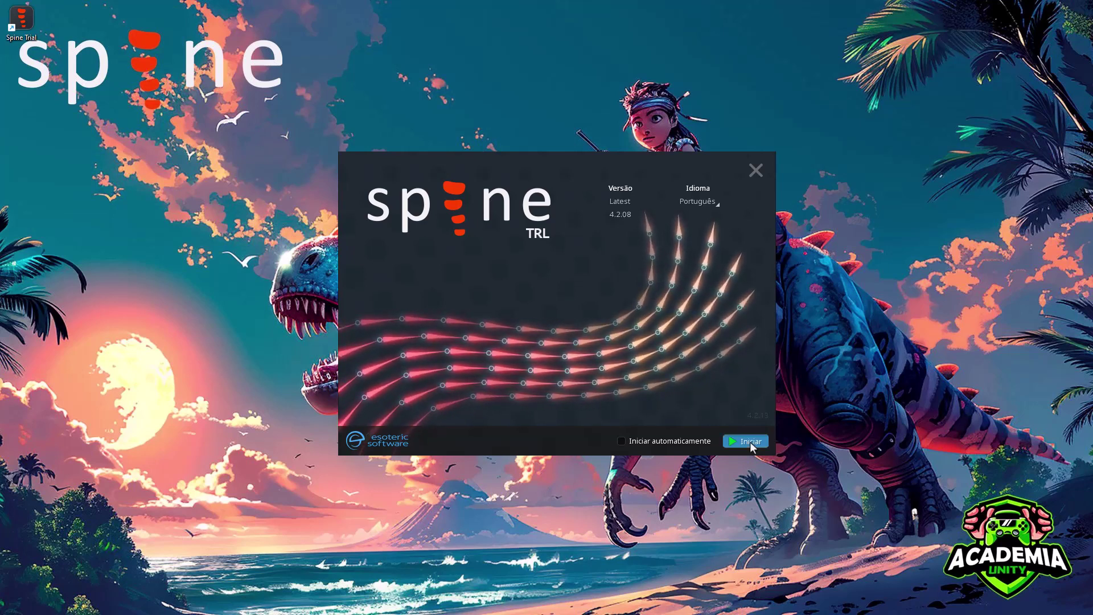
left_click(750, 442)
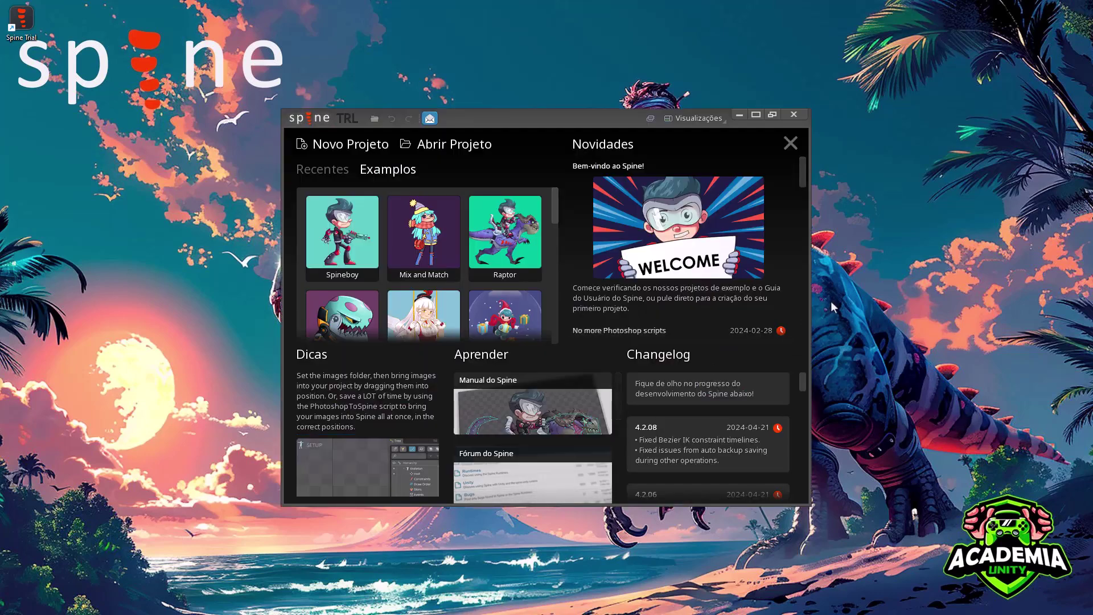
Maximise the Spine window so more example projects and the 4.2.08 changelog show
left_click(755, 114)
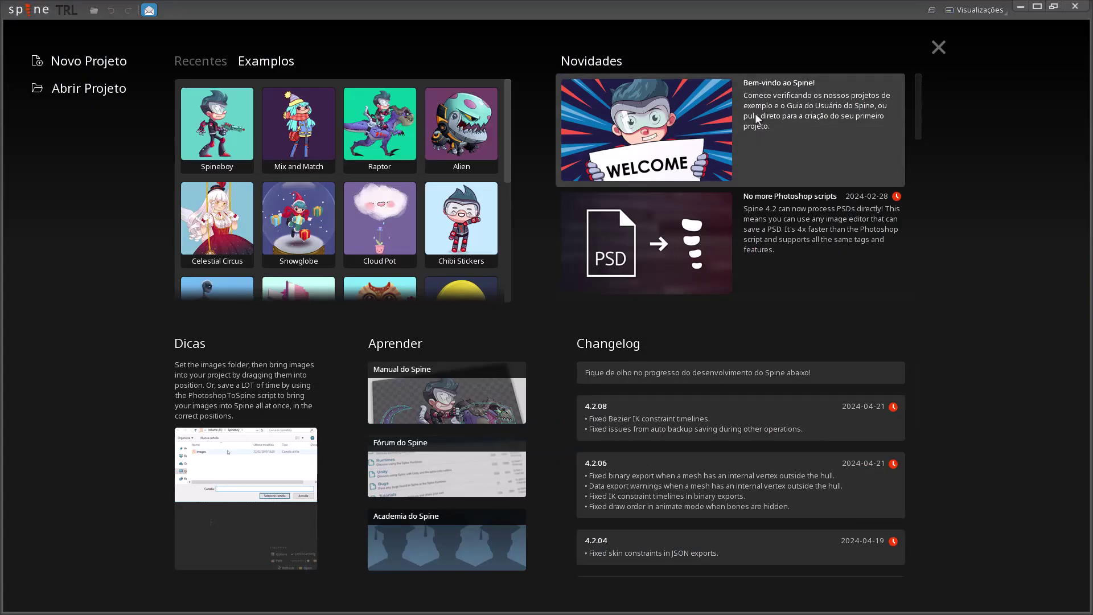